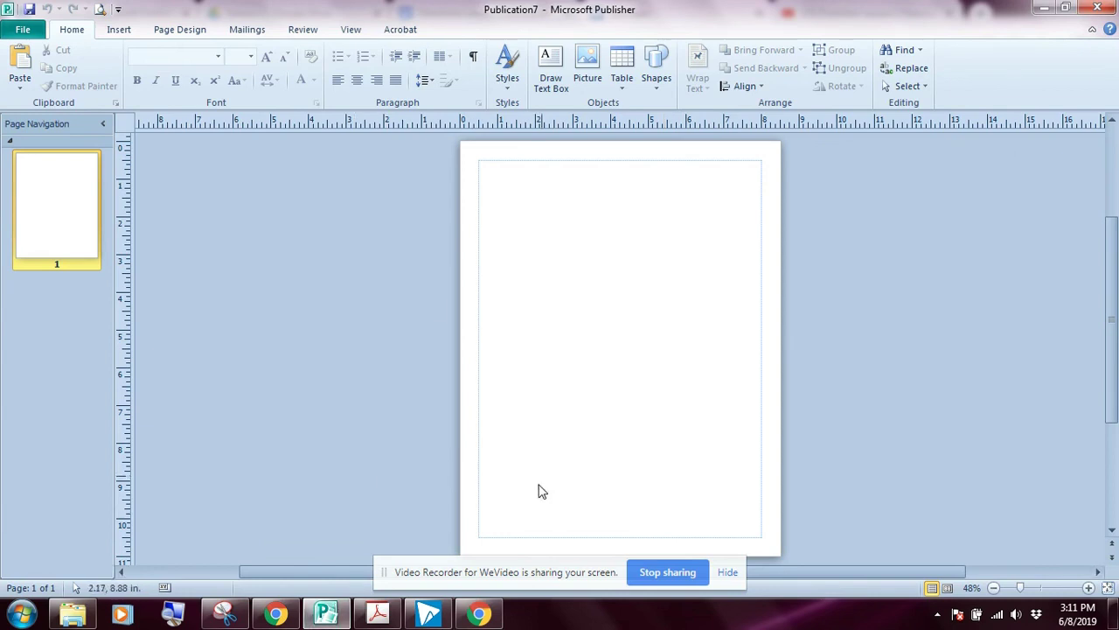
Step: Open the PUB03 publication from the Publisher 2007 Datafiles folder
click(23, 32)
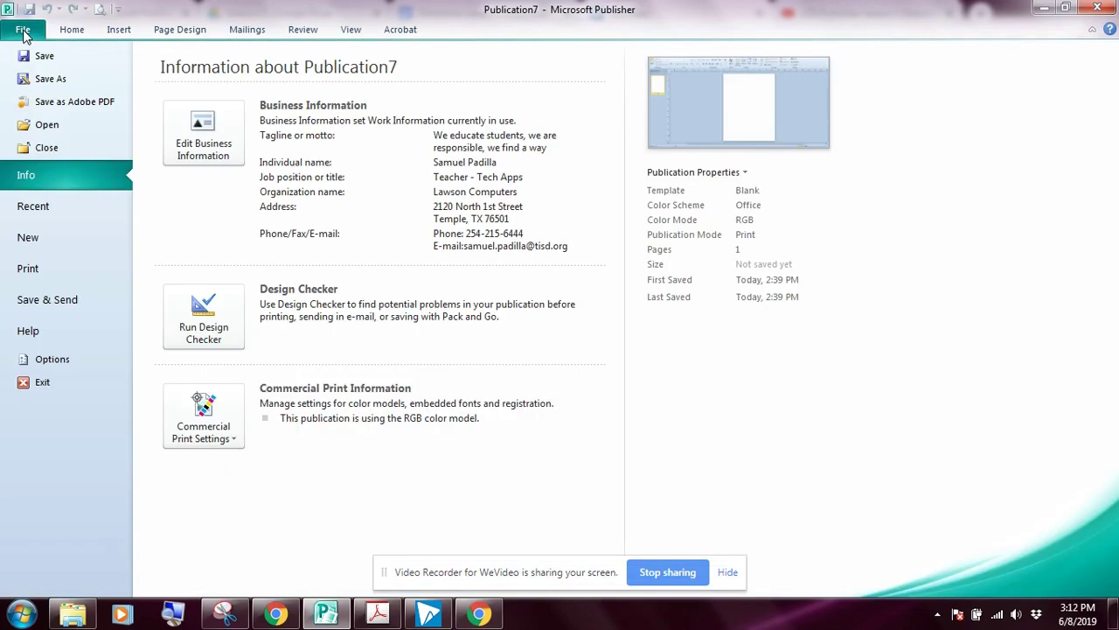
click(51, 239)
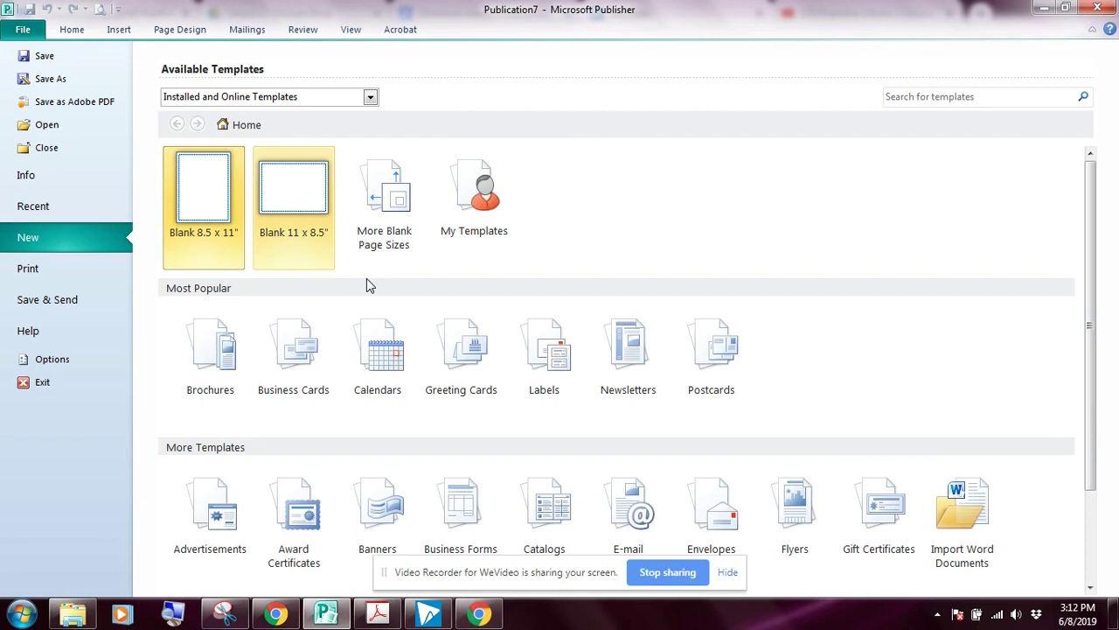
click(53, 126)
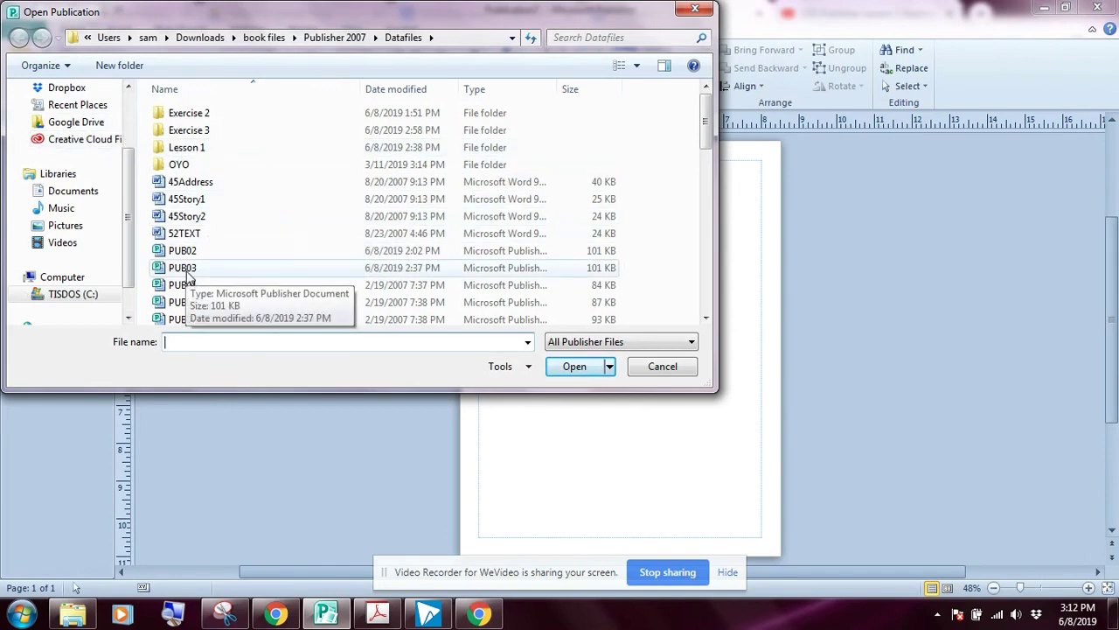
click(577, 369)
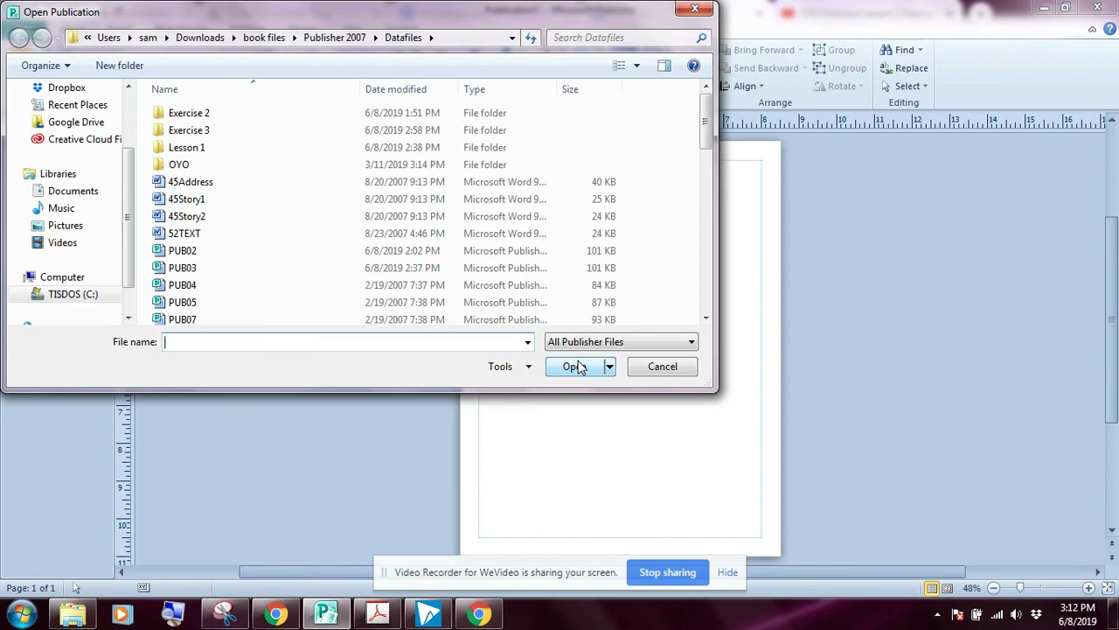
click(189, 268)
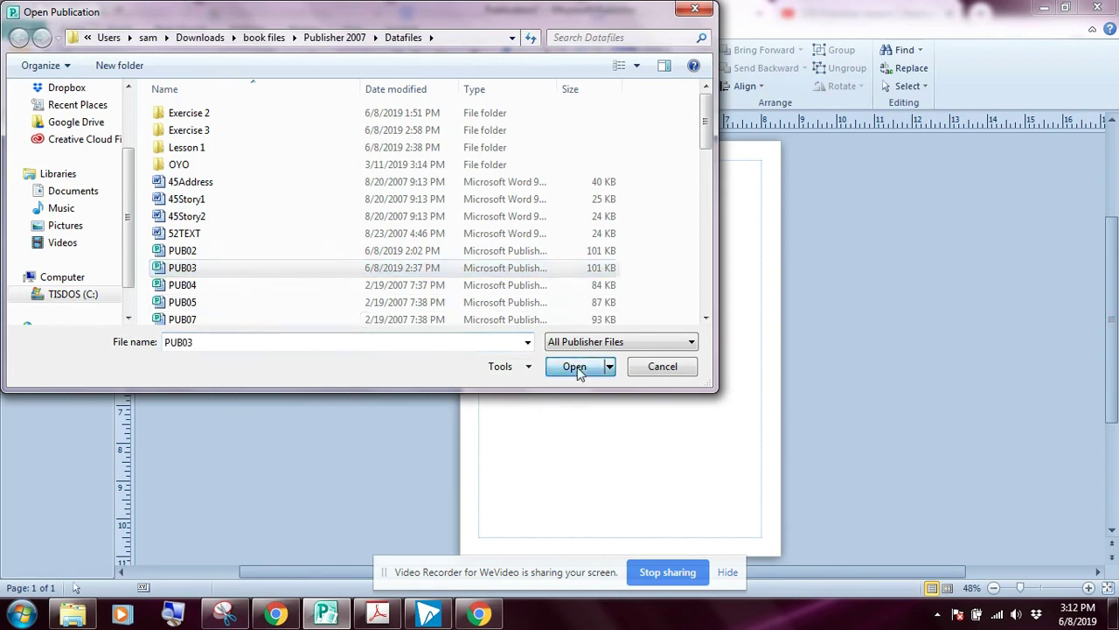
click(574, 366)
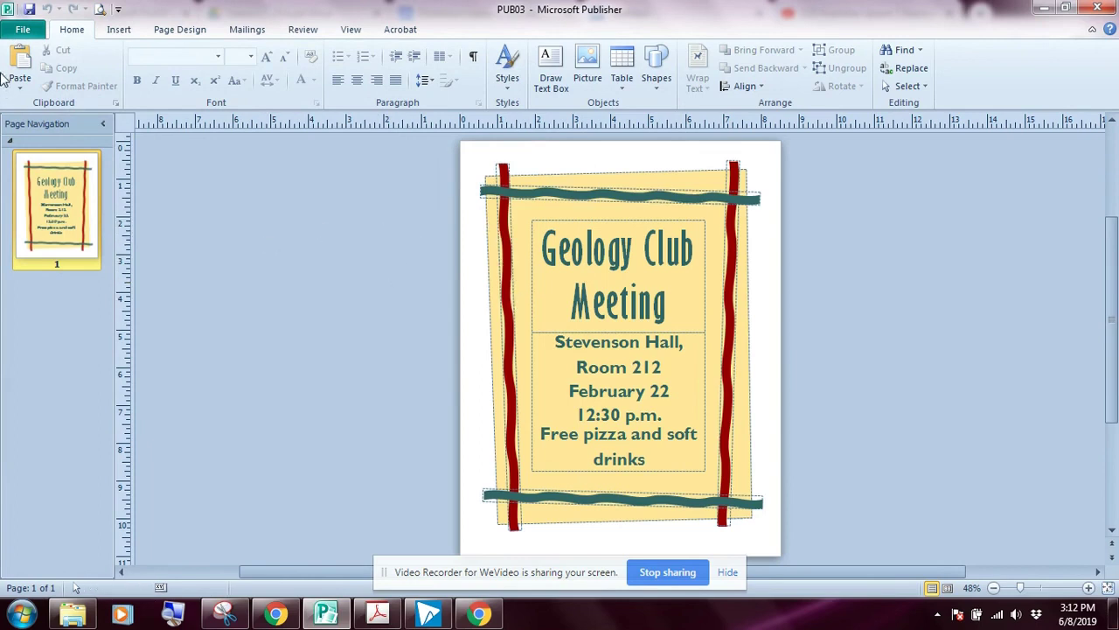
Step: Save a copy of the publication as 03GEO_SP in the Datafiles folder
click(25, 35)
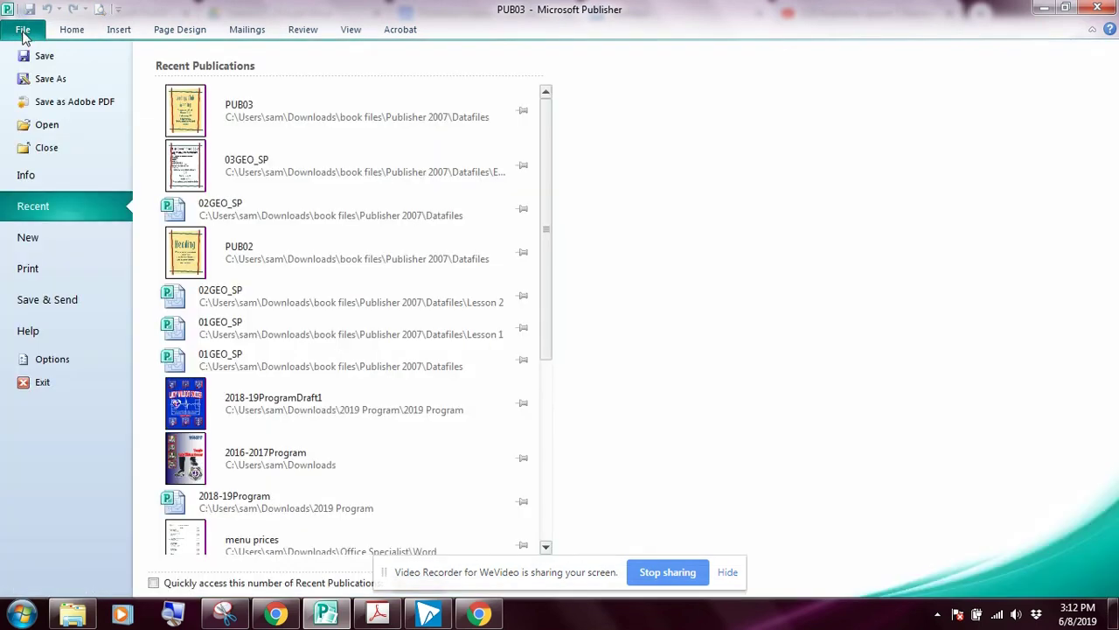
click(48, 84)
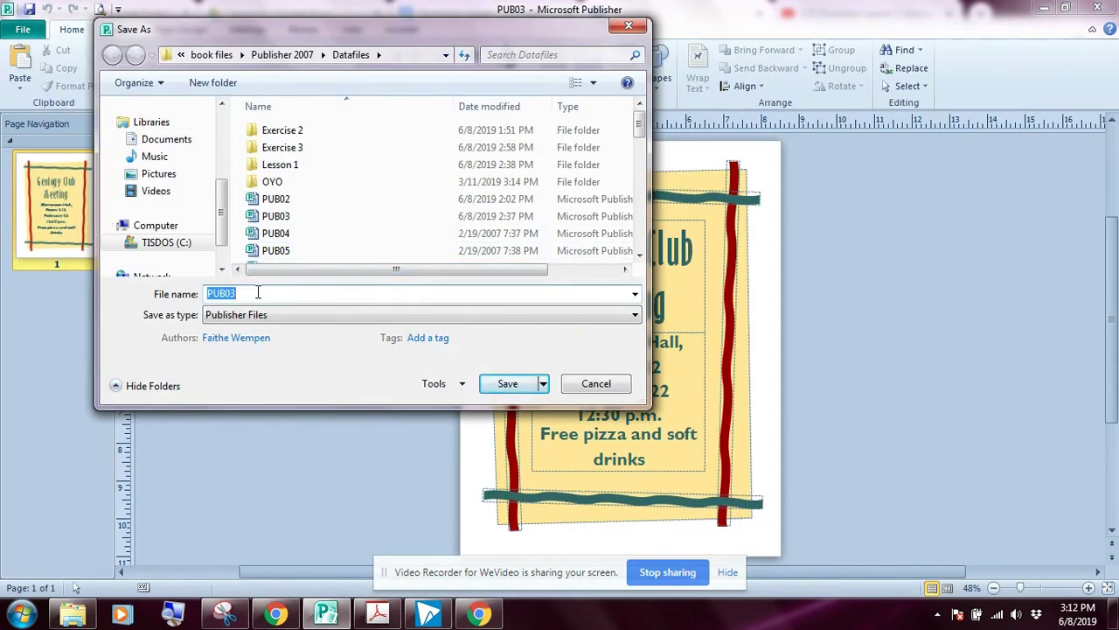
text(03GEO_SP)
click(509, 383)
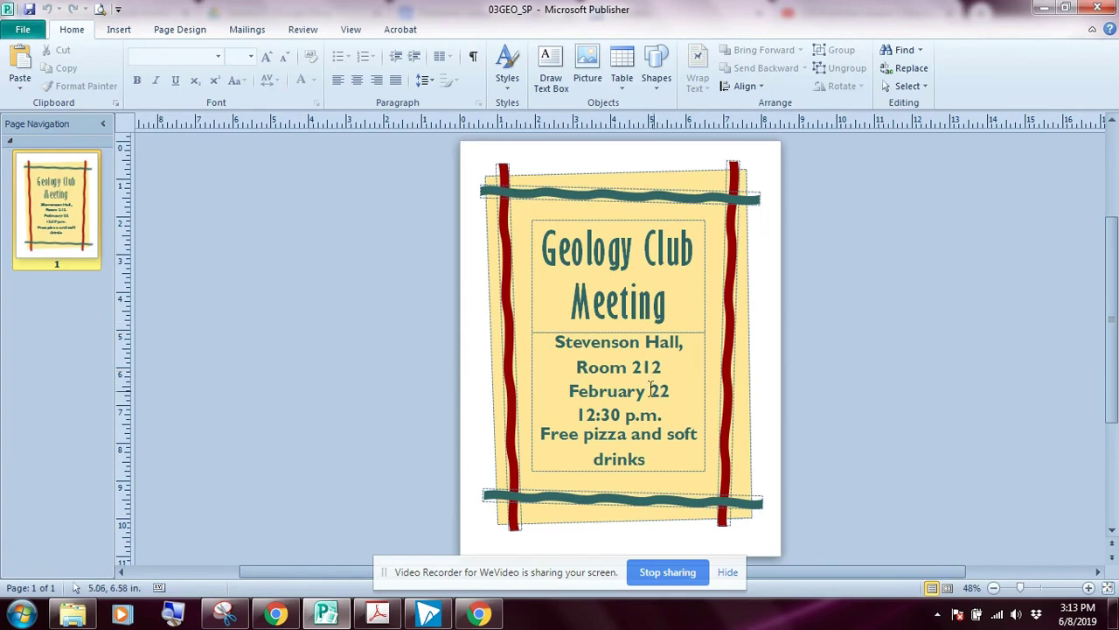
Step: Delete the yellow background shape behind the flyer text
click(743, 417)
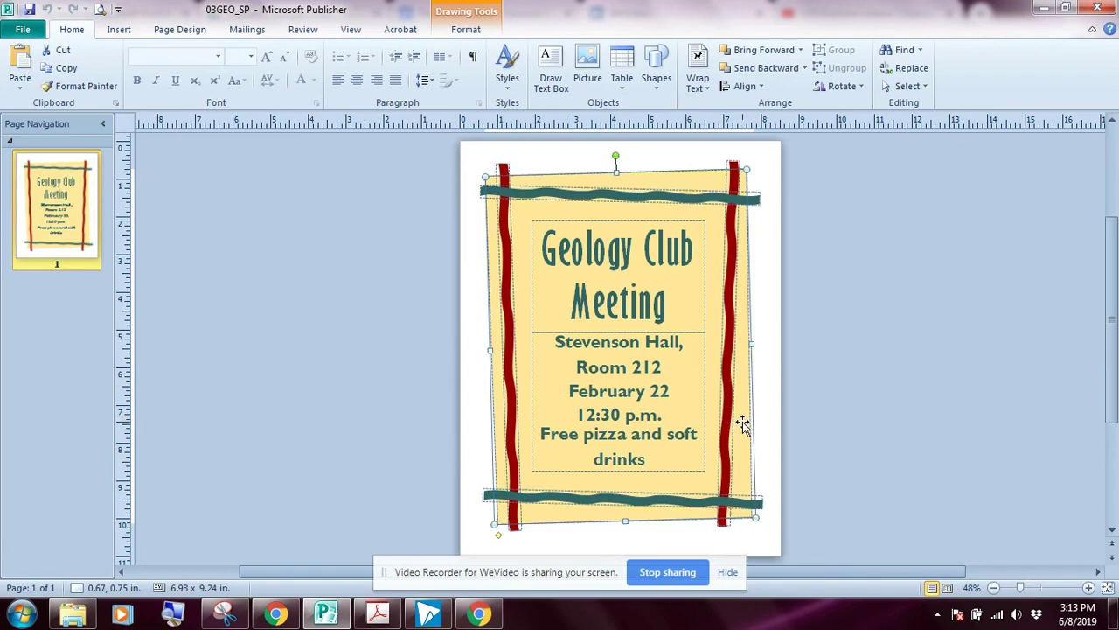
key(Delete)
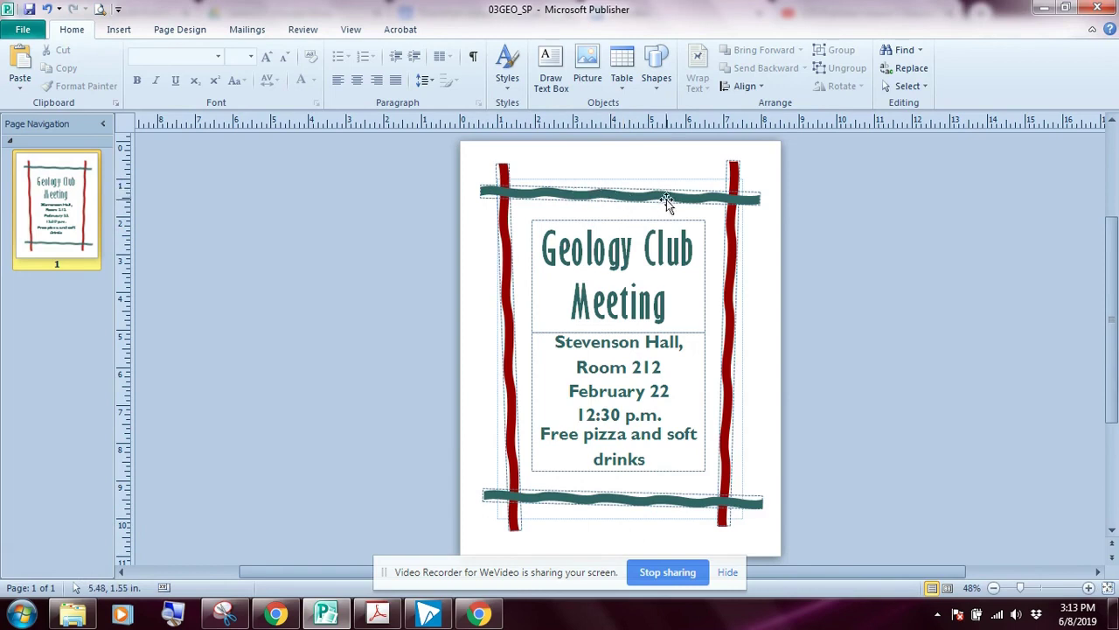
Step: Nudge the upper green wavy line up to a vertical position of about 0.92 in
click(593, 193)
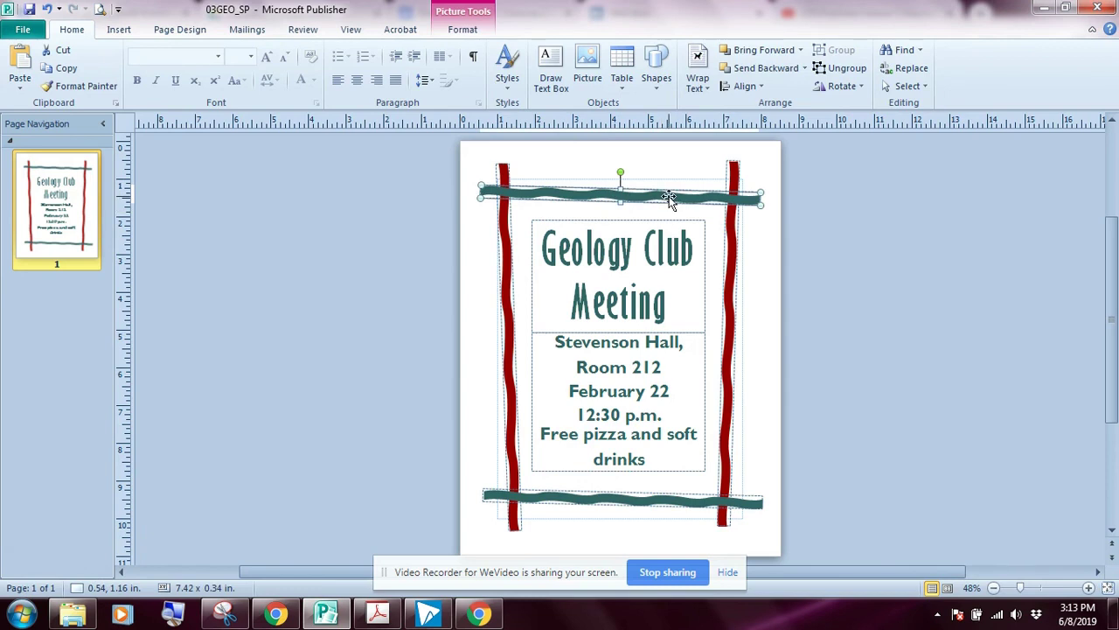
key(Up)
key(Up)
key(Up)
key(Up)
key(Up)
key(Up)
key(Up)
key(Up)
key(Up)
key(Up)
key(Up)
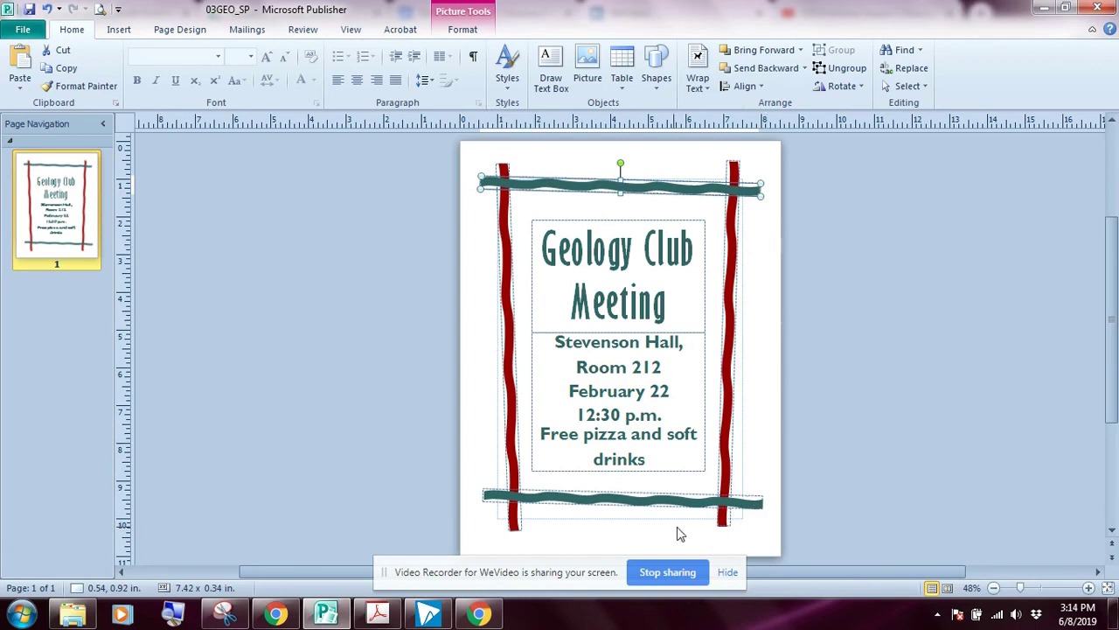
Step: Nudge the lower green wavy line slightly down, away from the event details text
click(638, 506)
key(Down)
key(Down)
key(Down)
key(Down)
key(Down)
key(Down)
key(Down)
key(Down)
key(Down)
key(Down)
Step: Nudge the left red wavy line slightly outward toward the left page edge
click(510, 411)
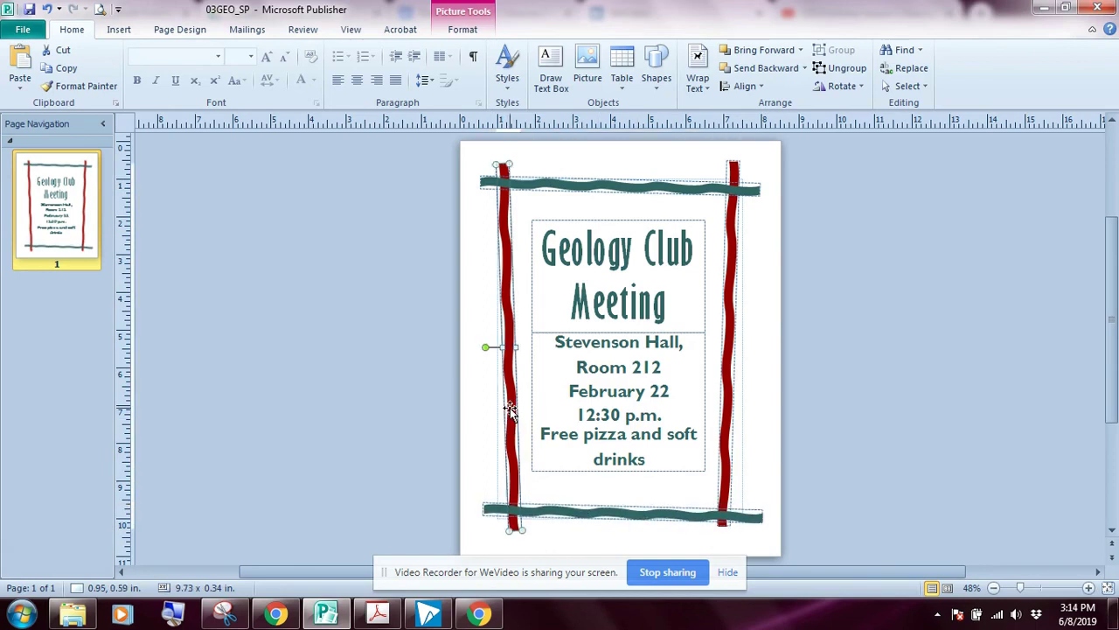
key(Left)
key(Left)
key(Left)
key(Left)
key(Left)
key(Left)
Step: Nudge the right red wavy line slightly outward toward the right page edge
click(727, 382)
key(Right)
key(Right)
key(Right)
key(Right)
key(Right)
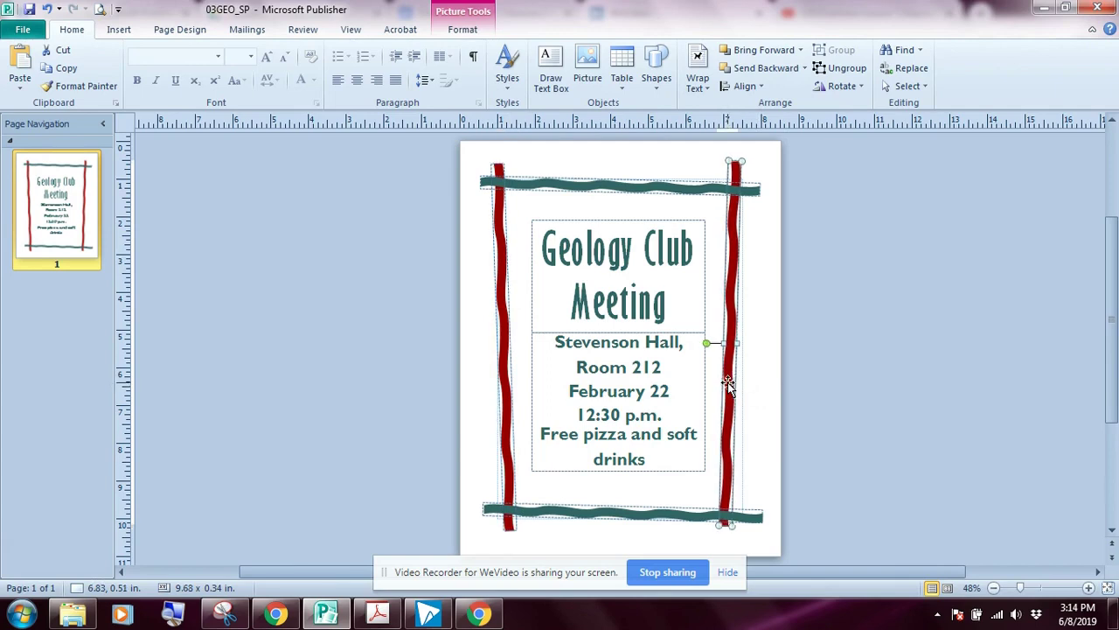
key(Right)
key(Right)
key(Right)
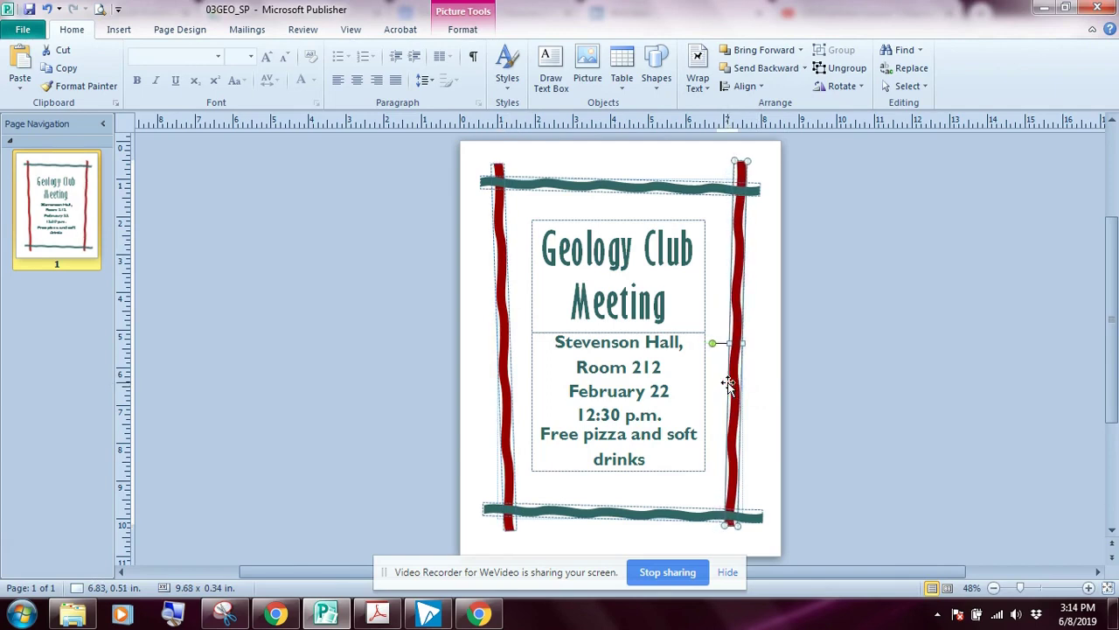
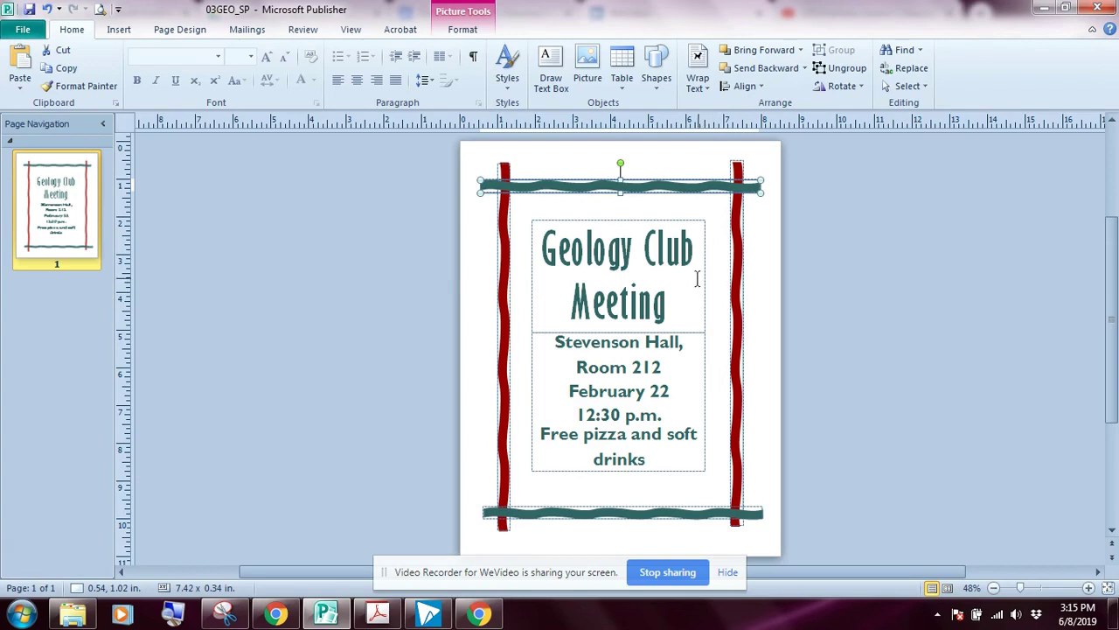
Step: Delete the "Geology Club Meeting" title text box
click(704, 275)
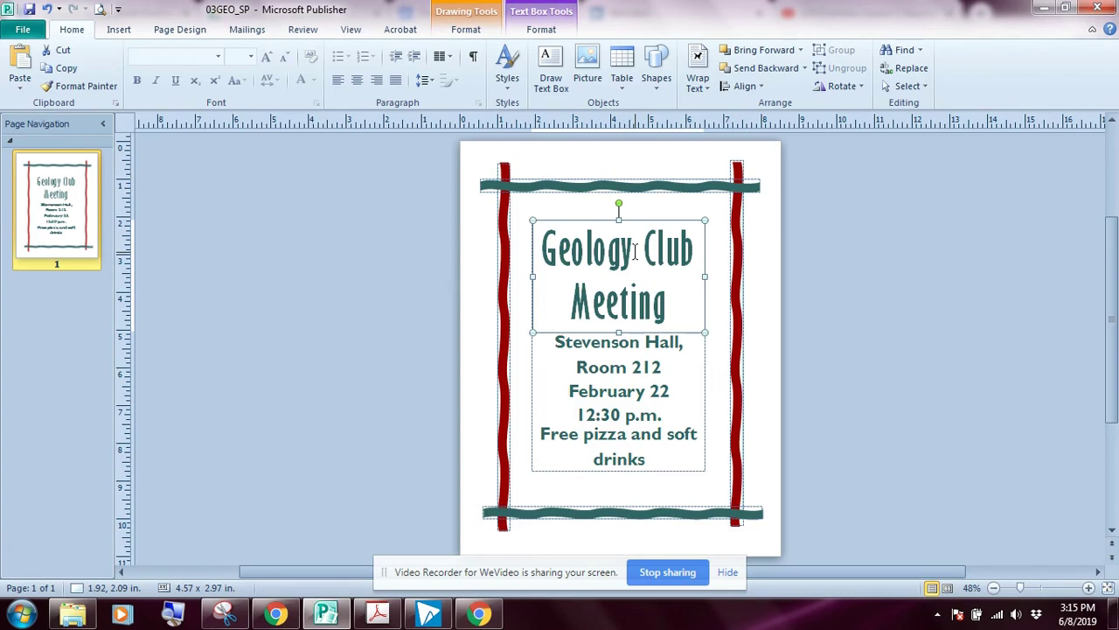
key(Delete)
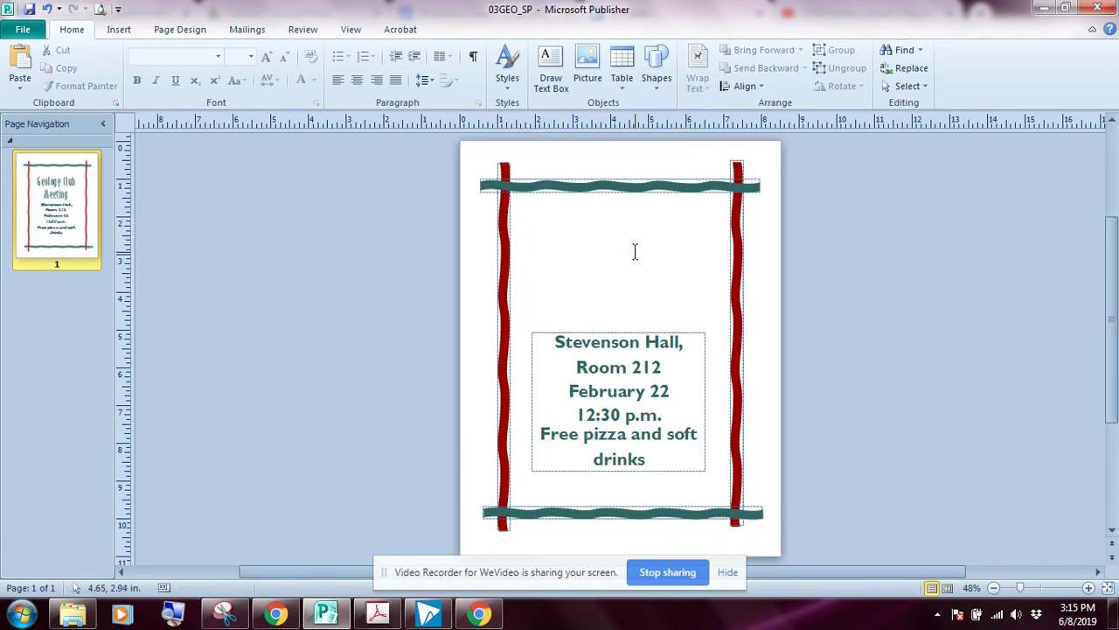
Step: Move the event details text box down to a vertical position of about 5.98 in, just above the lower green line
click(638, 335)
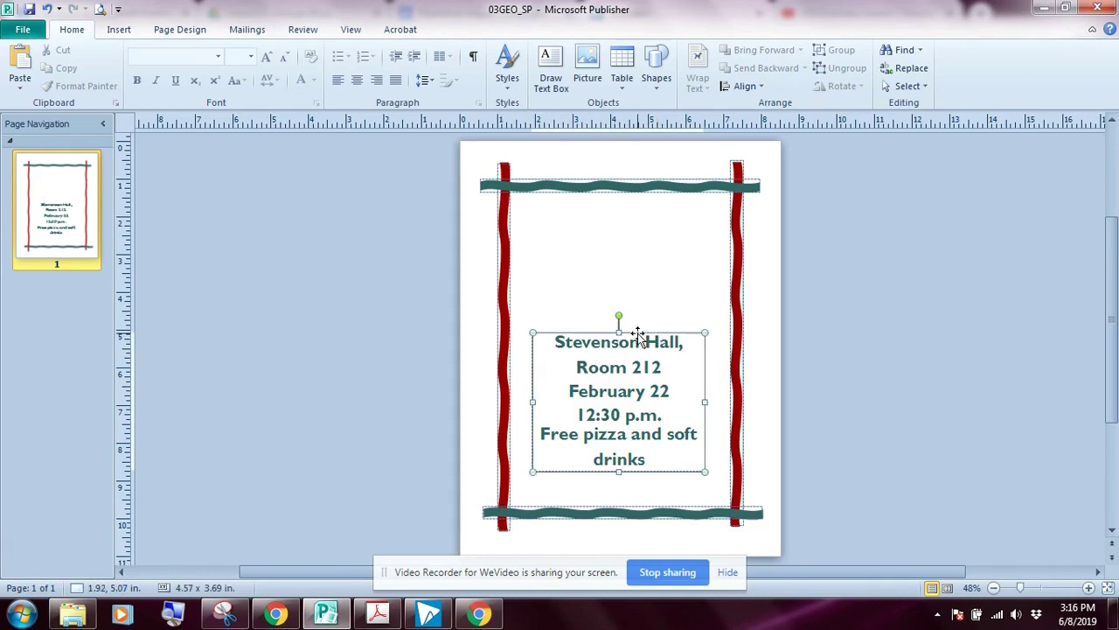
key(Down)
key(Down)
key(Down)
key(Down)
key(Down)
key(Down)
key(Down)
key(Down)
key(Down)
key(Down)
key(Down)
key(Down)
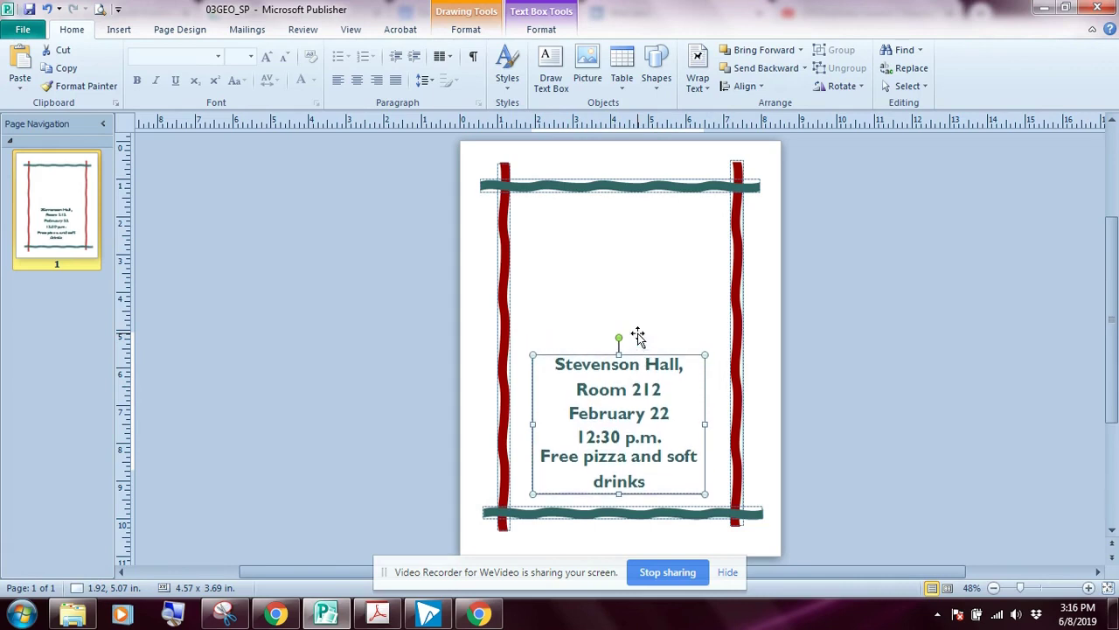
key(Down)
key(Down)
key(Down)
key(Down)
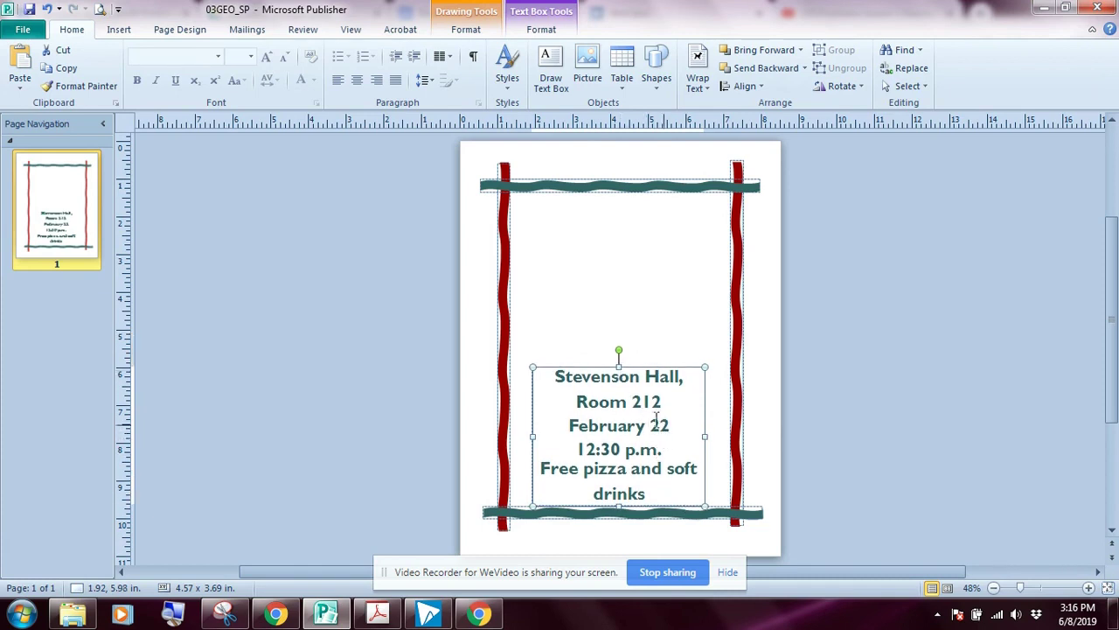
Step: Resize the event details text box to about 5.83 x 2.89 in, spanning the space between the red lines and lowering its upper edge
drag(706, 435, 731, 435)
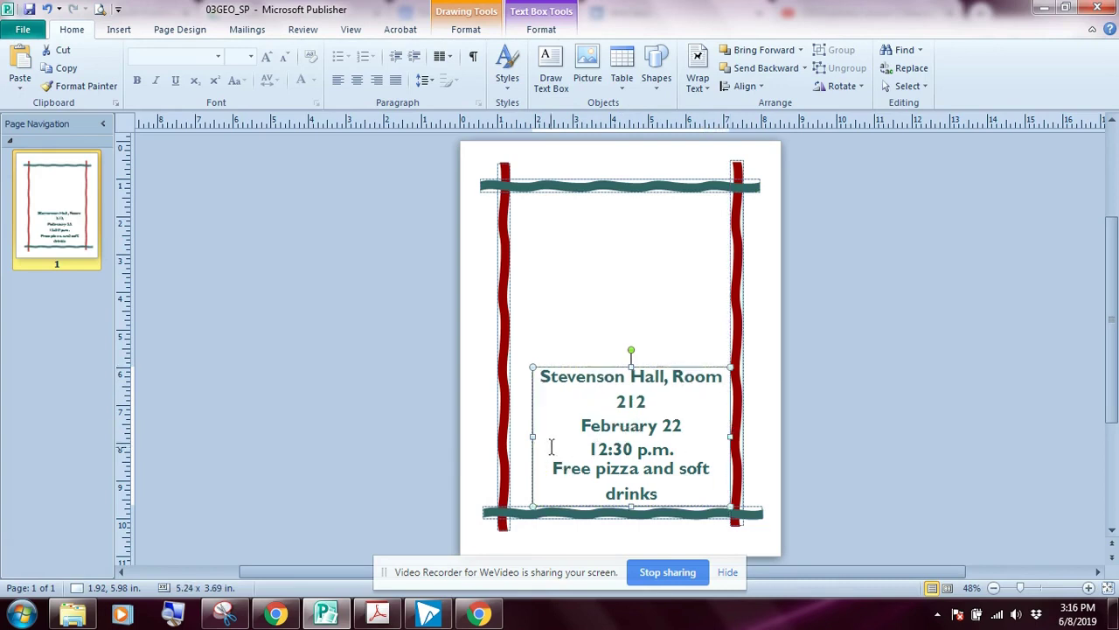
drag(533, 435, 510, 437)
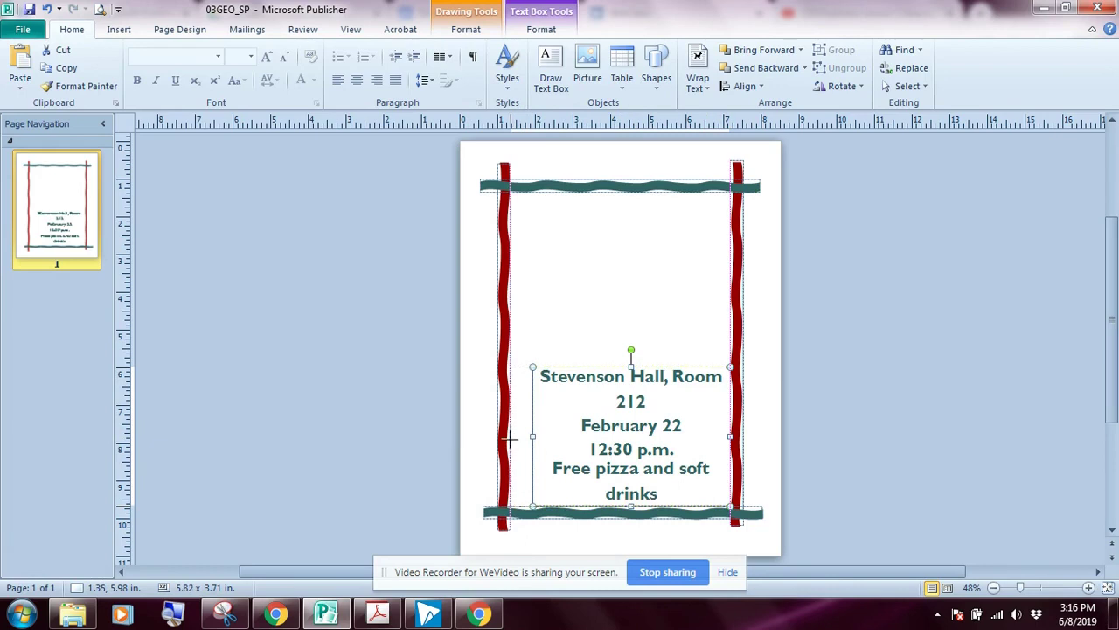
drag(510, 437, 510, 437)
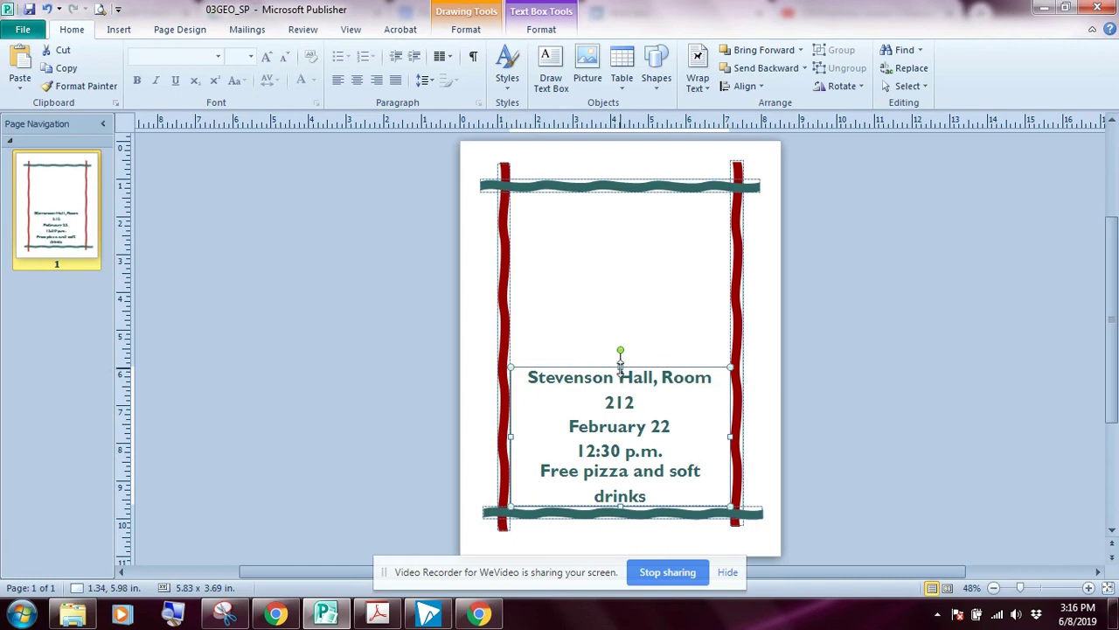
drag(620, 366, 619, 398)
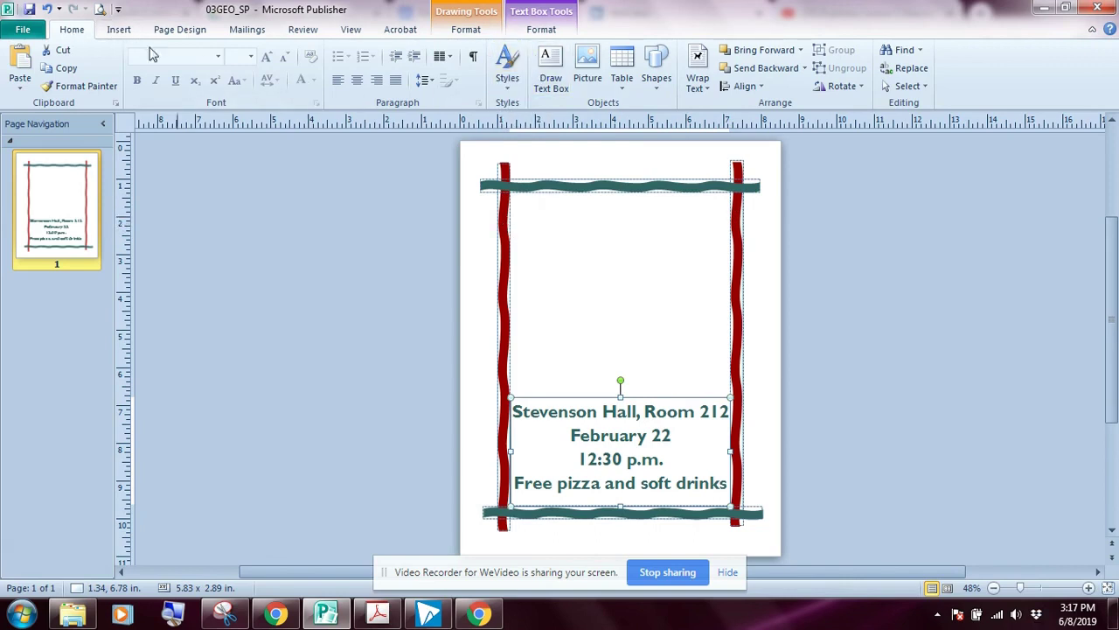
Step: Draw a text box about 5.79 x 1.02 in just below the upper green line and enter "Discover Geology!"
click(553, 87)
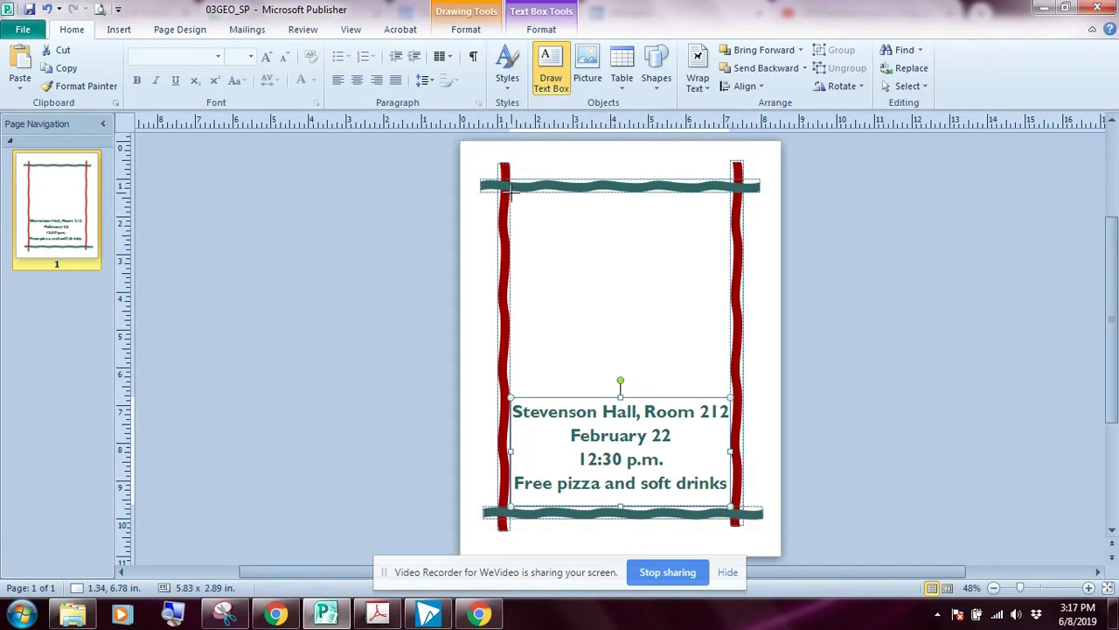
mouse_move(513, 193)
mouse_down()
mouse_move(518, 231)
mouse_move(731, 246)
mouse_move(733, 231)
mouse_up()
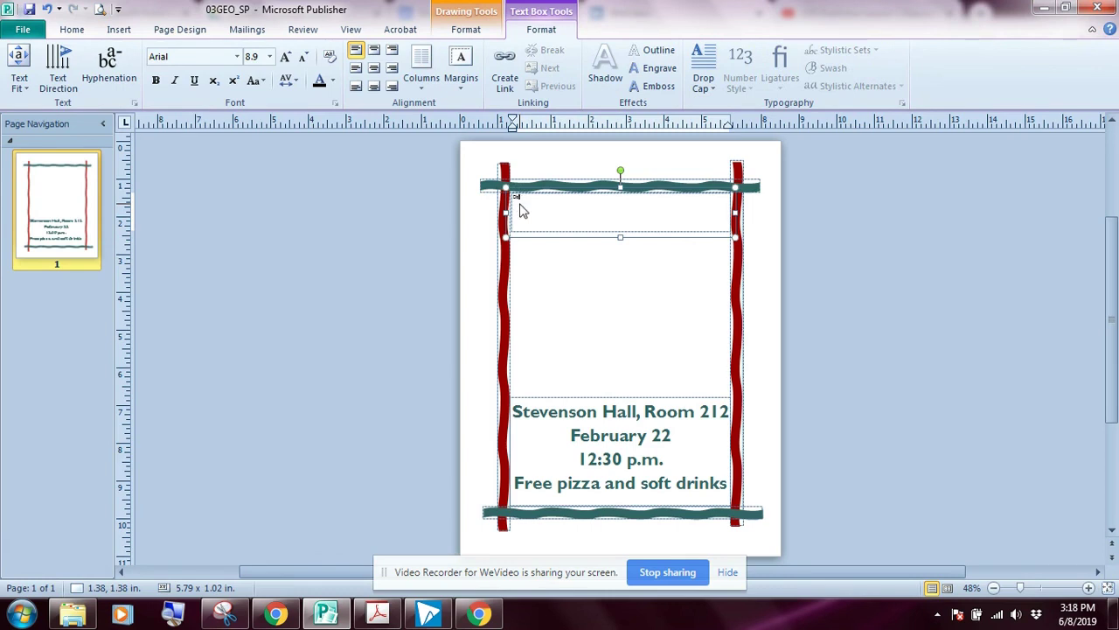
text(Eology)
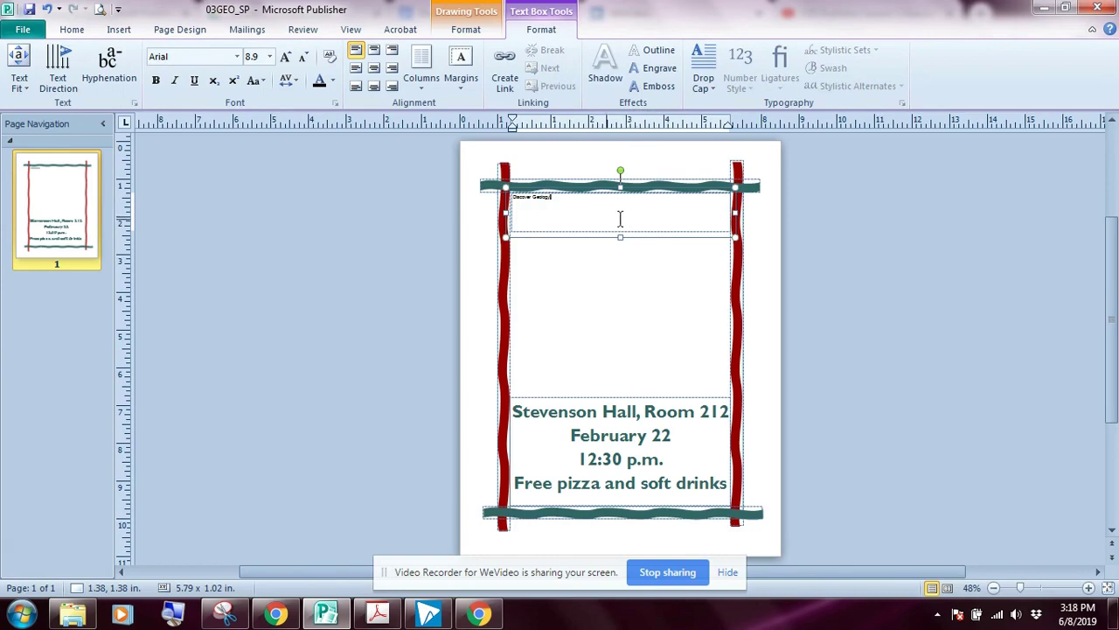
Step: Apply Best Fit text fitting to the "Discover Geology!" heading and center it horizontally and vertically in its box
click(27, 95)
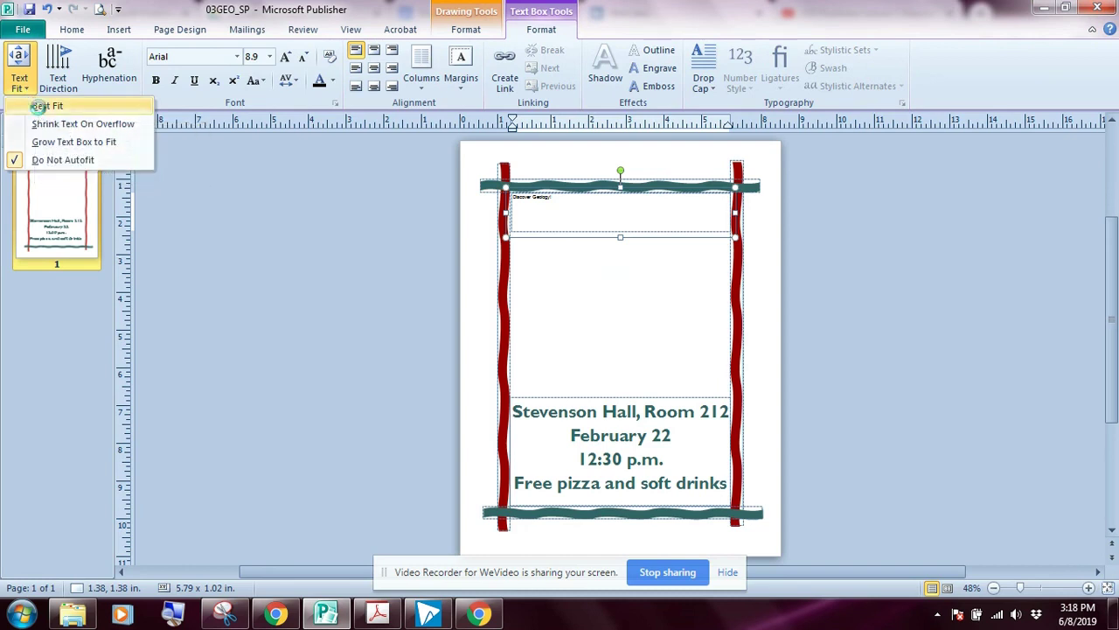
click(40, 108)
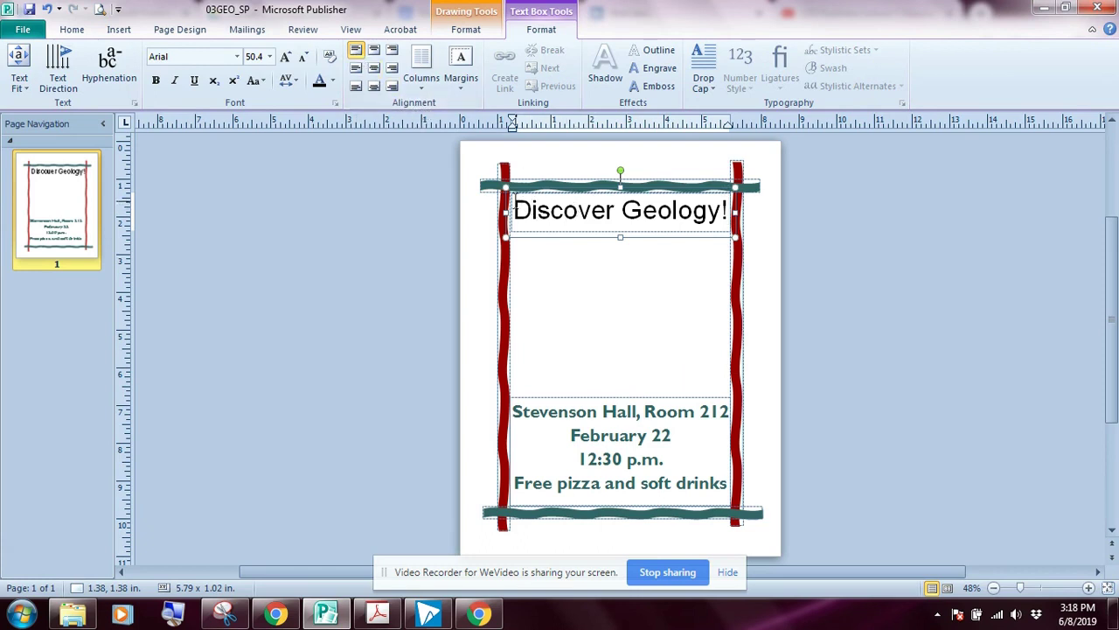
click(374, 70)
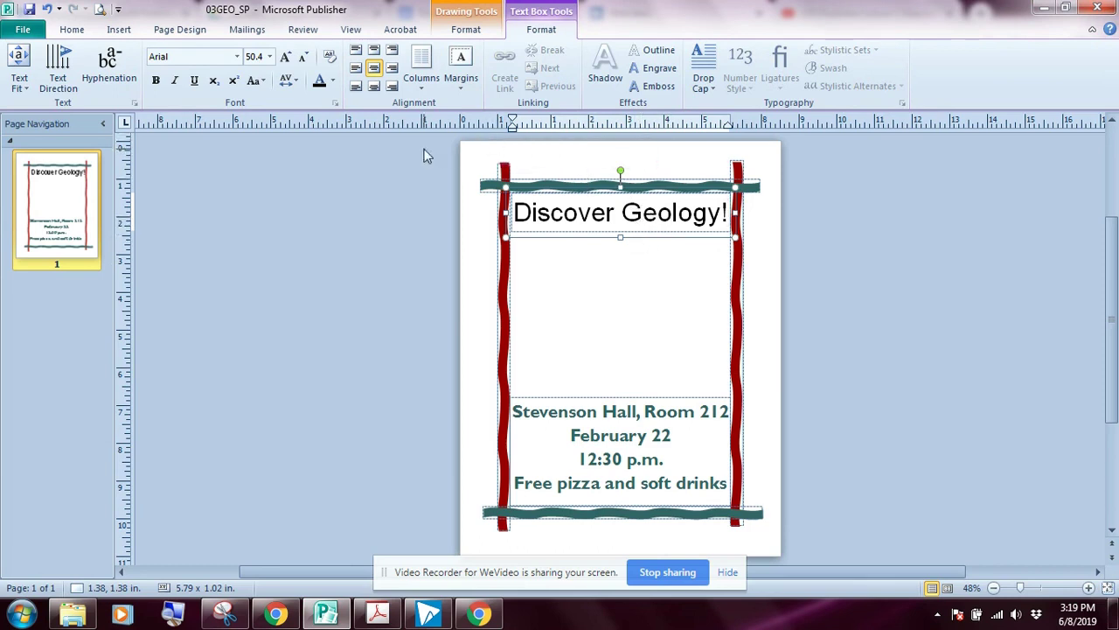
Step: Draw an empty text box about 5.75 x 4.31 in between the "Discover Geology!" heading and the event details
click(70, 33)
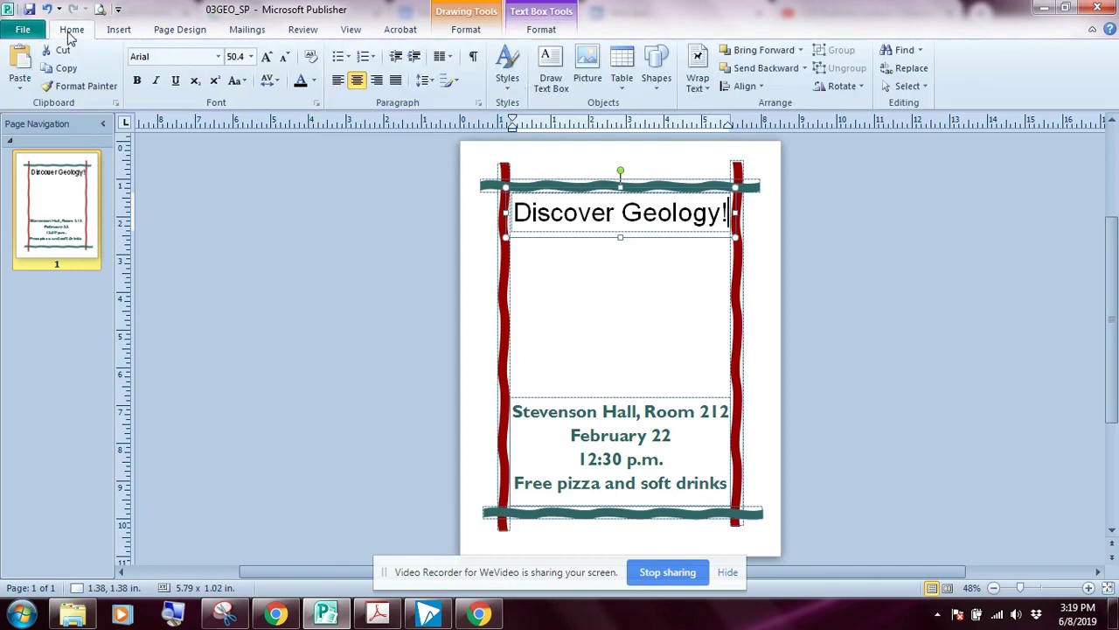
click(551, 77)
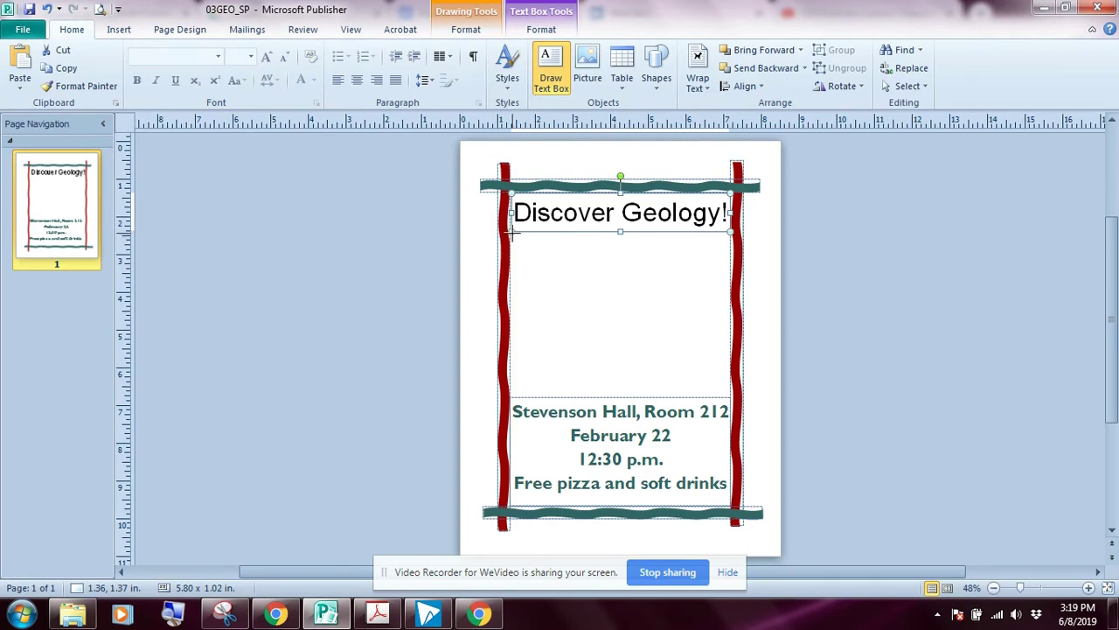
mouse_move(513, 232)
mouse_down()
mouse_move(633, 367)
mouse_move(729, 398)
mouse_up()
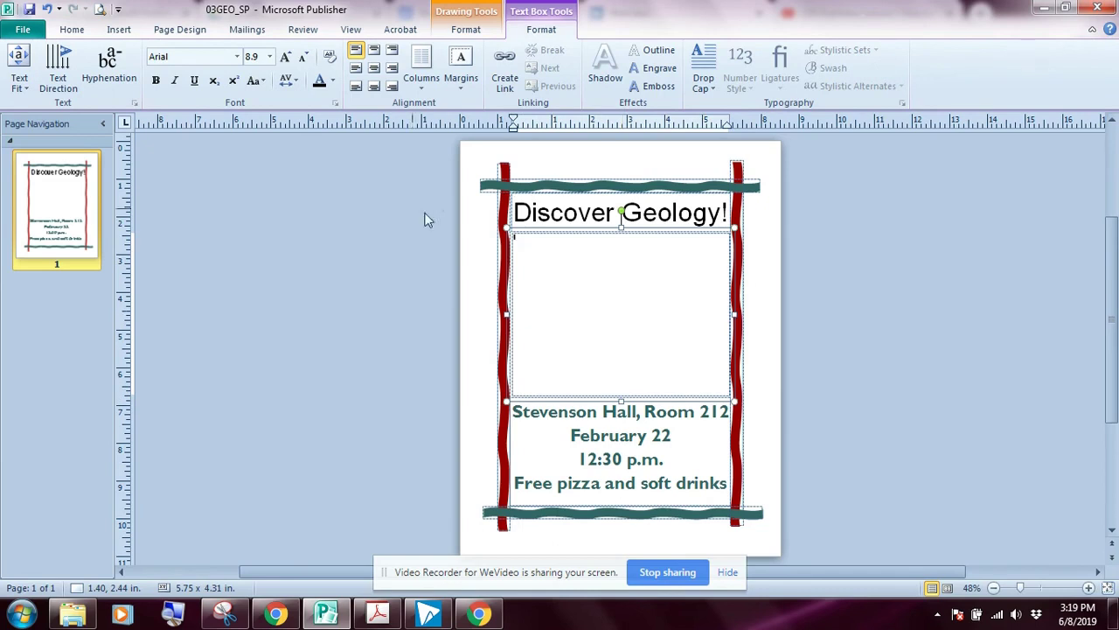
Step: Apply Best Fit text fitting to the empty middle text box and begin its text with "Think geology is boring? Think again!"
click(19, 83)
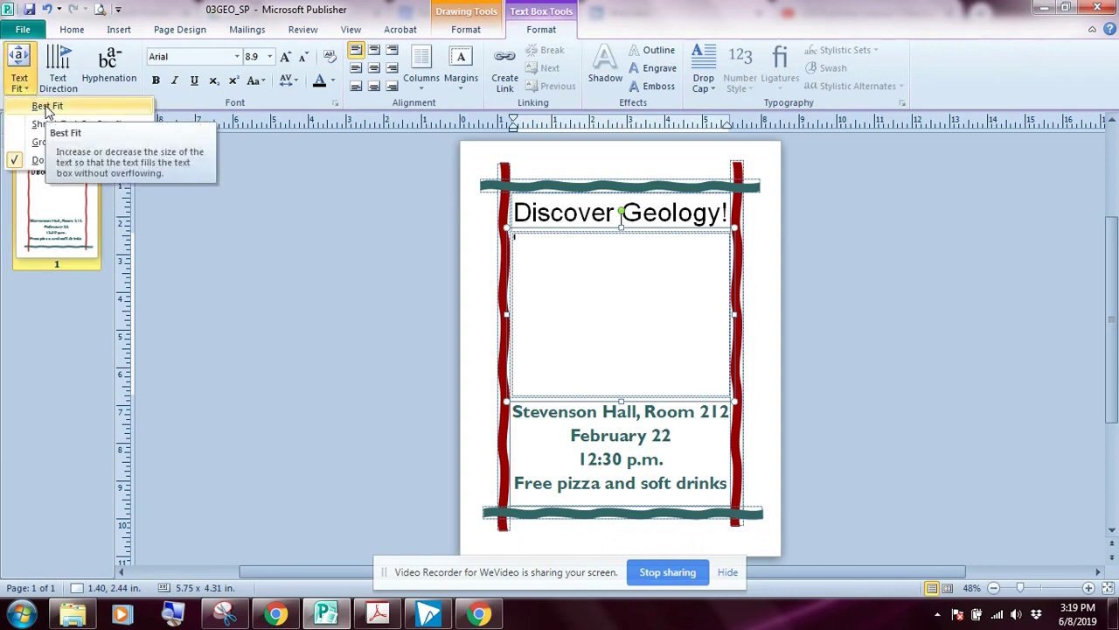
click(50, 106)
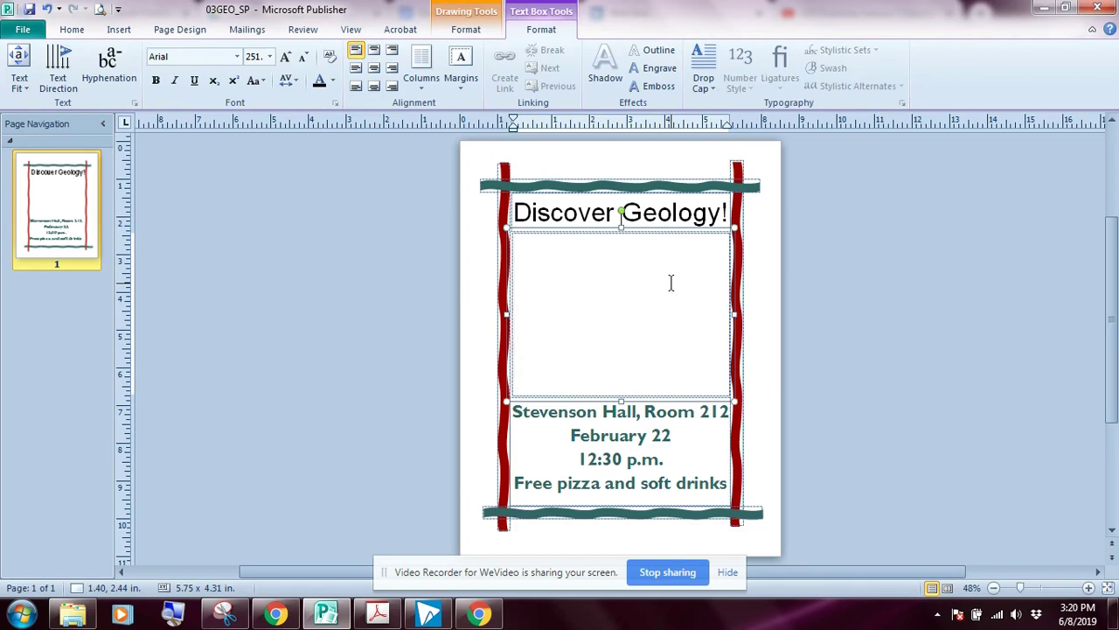
text(Think geo)
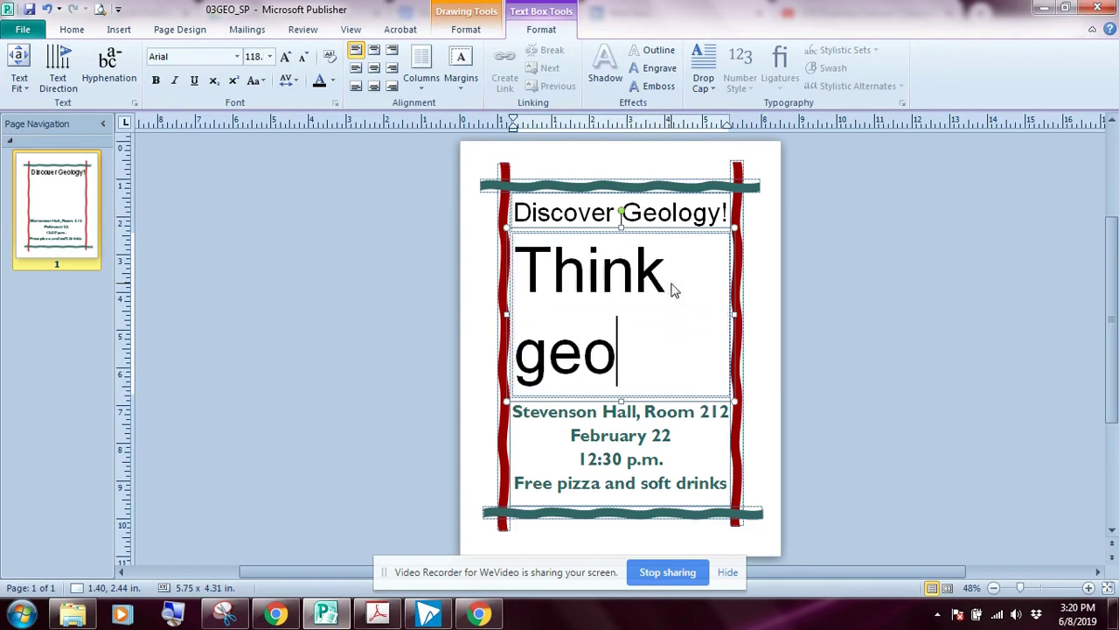
text(logy is boring? Think again!)
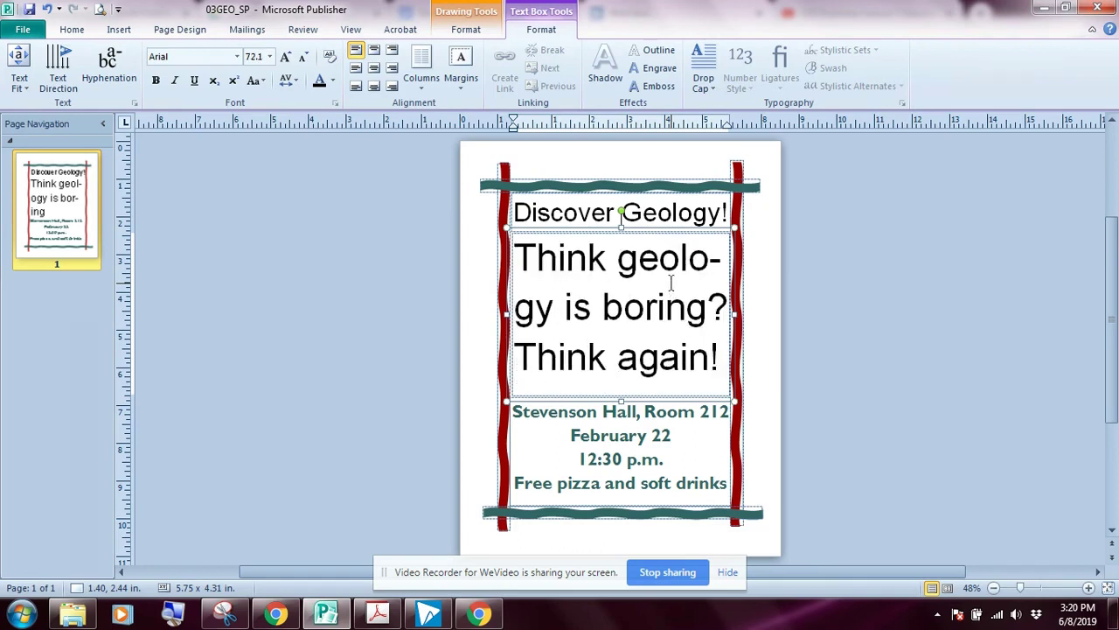
Step: Continue with "Come meet new friends and discover what the Geology Club has planned for this semester, including" and add the line "Geode hunts"
text( Come meet new friends and discover )
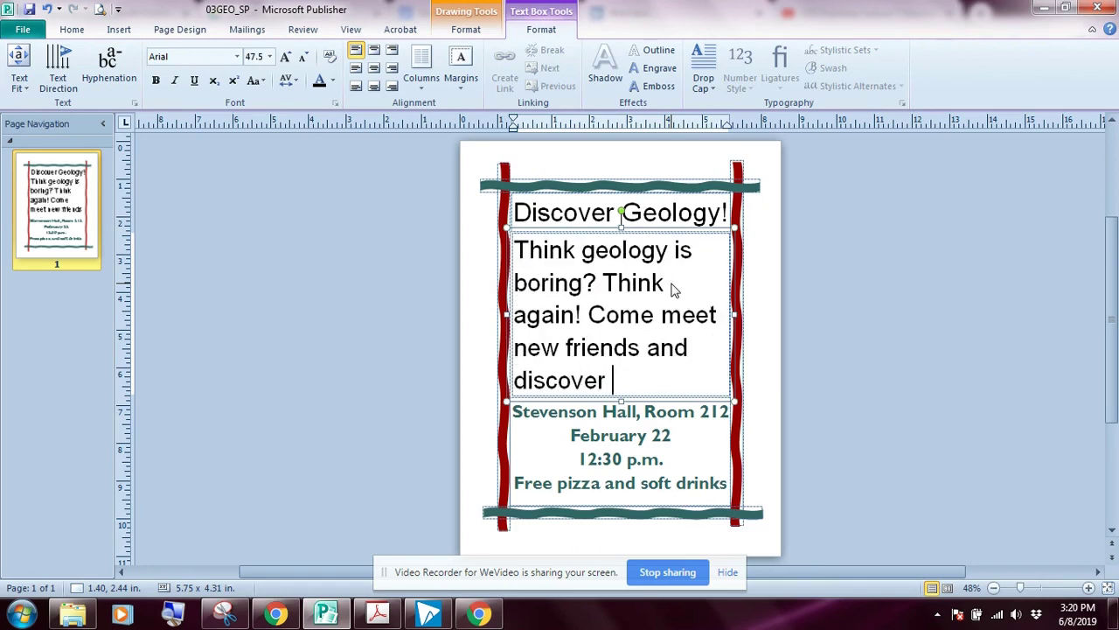
text(what the Geology Club has planned for this semester, including)
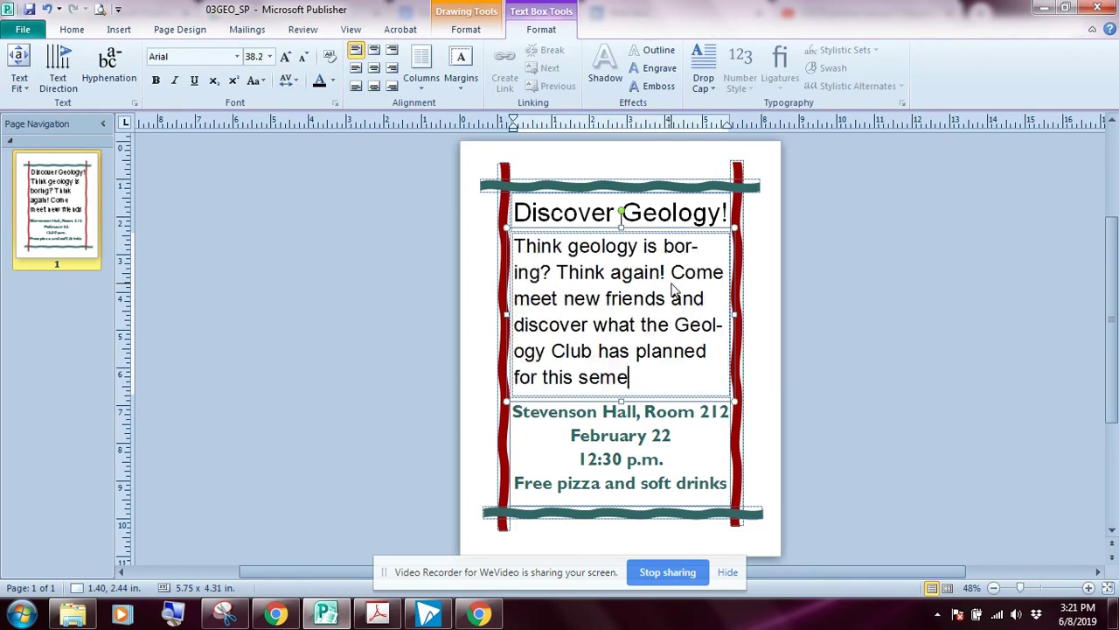
key(Return)
text(Geode hunts)
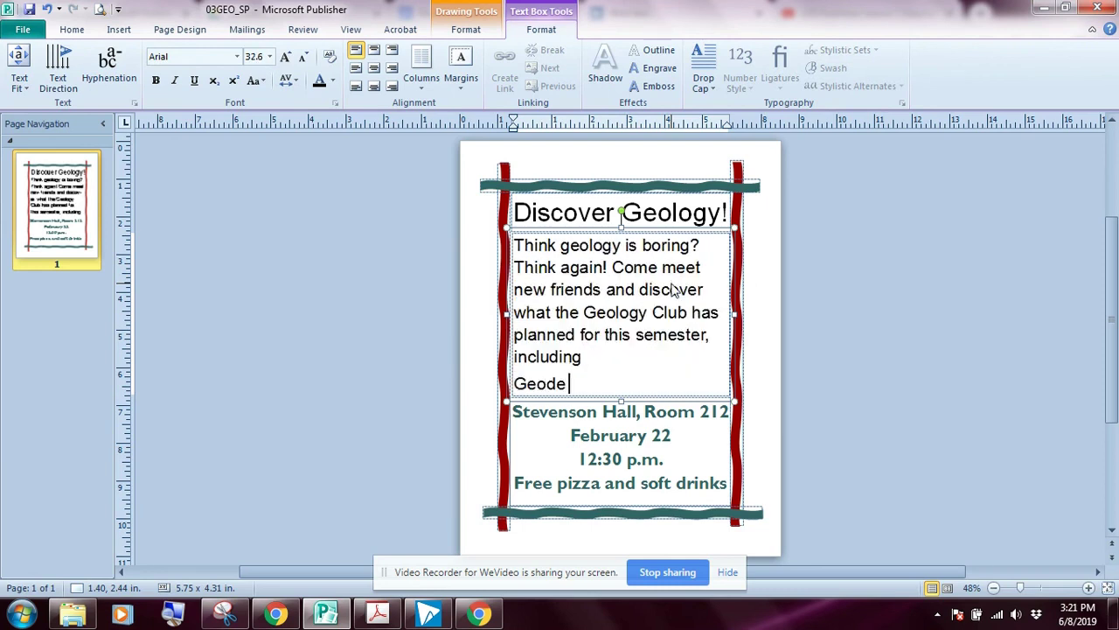
Step: Add the lines "Discovery expeditions", correcting its spelling, and "Merchandise giveaways from Cool Rockz" below "Geode hunts"
key(Return)
text(Discovery expiditions)
right_click(623, 358)
click(670, 152)
key(Return)
text(Merchandise giveaways from Cool Rockz)
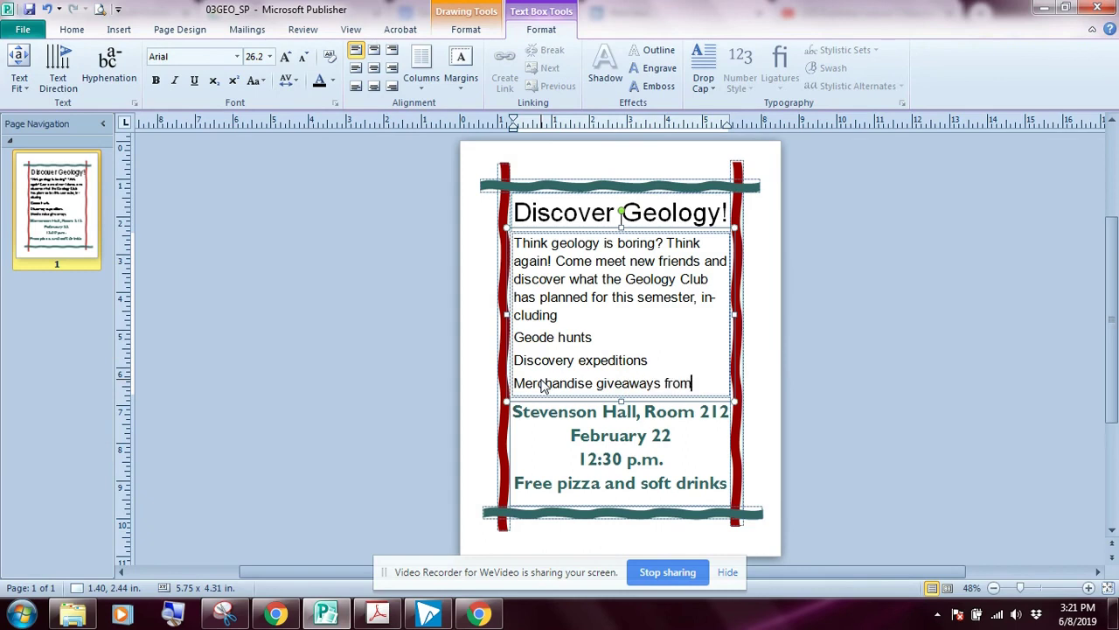
Step: Add "Fossil swaps" and "Rock polishing equipment demonstrations" as separate lines below the merchandise giveaways line
key(Return)
text(Fossil swaps)
key(Return)
text(Rock polishing)
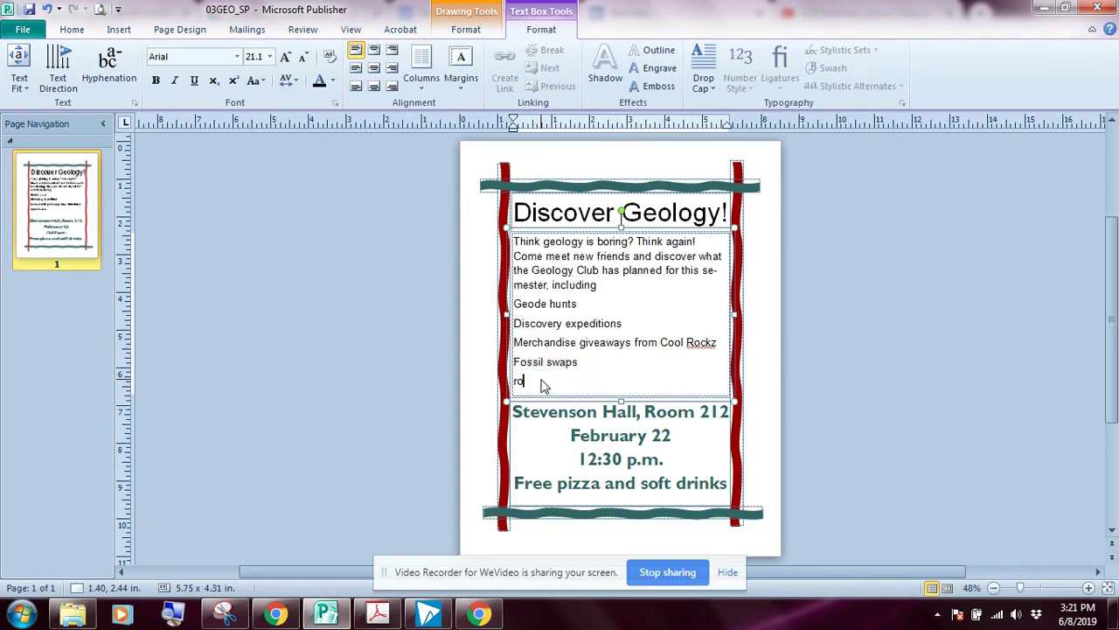
text( equipment demonstrations)
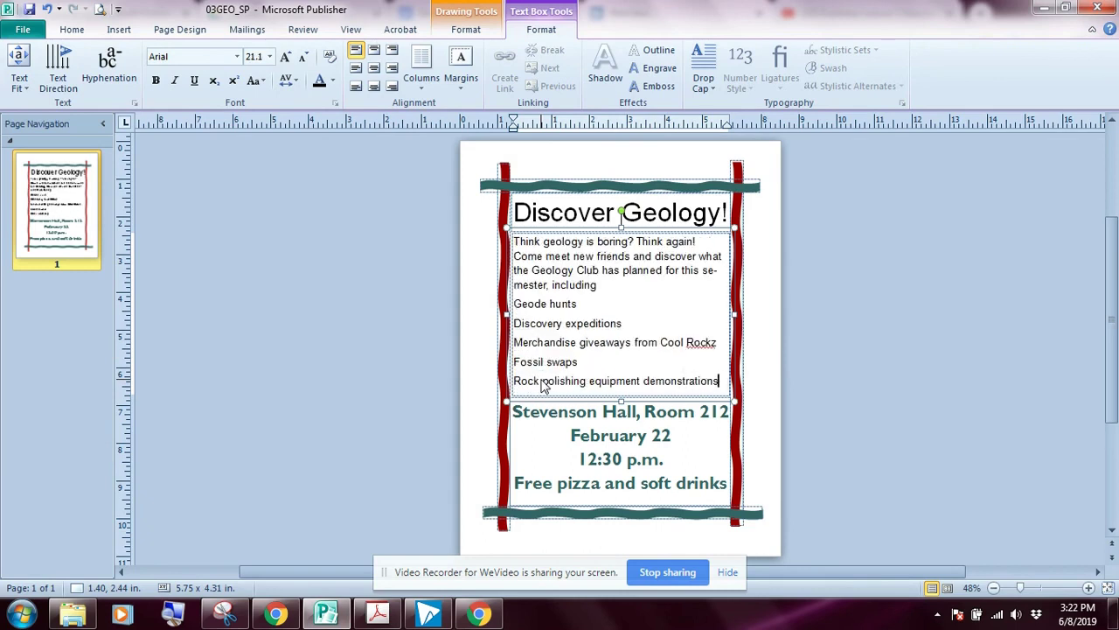
Step: Finish the list with the lines "A chance to attend the NGA convention as a delegate" and "And much more!"
key(Return)
text(A chance to attend the NGA convention as a delegate)
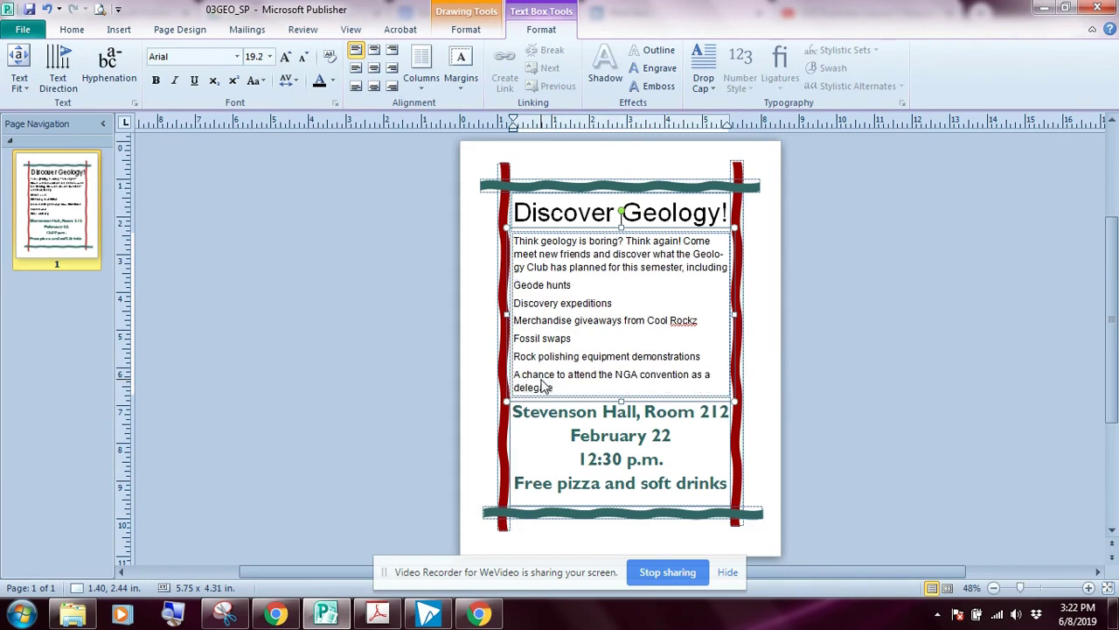
key(Return)
text(And much more!)
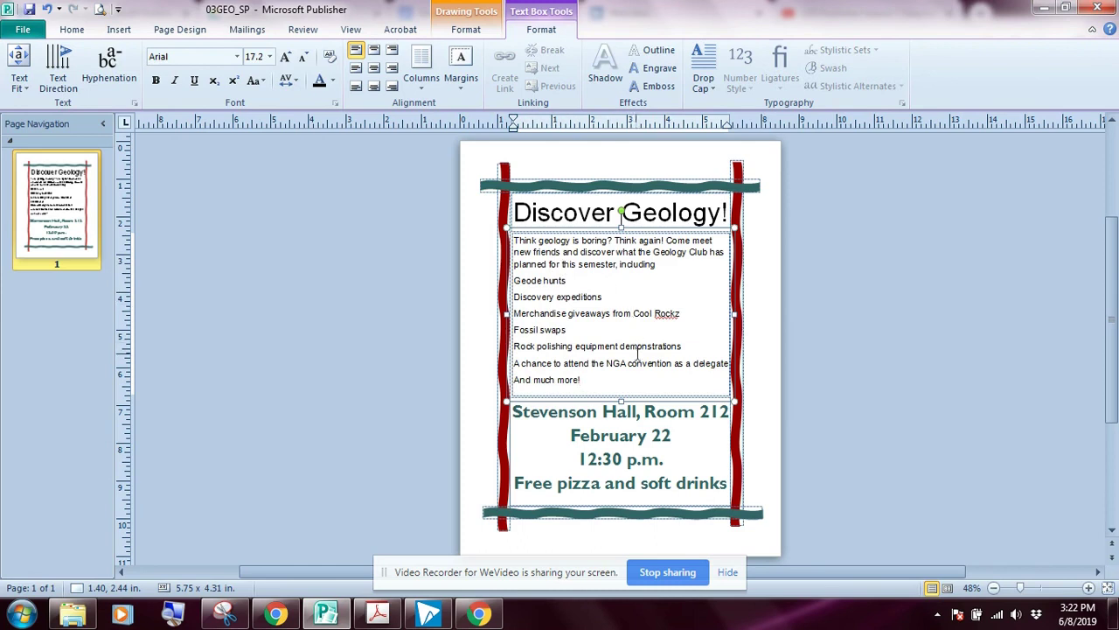